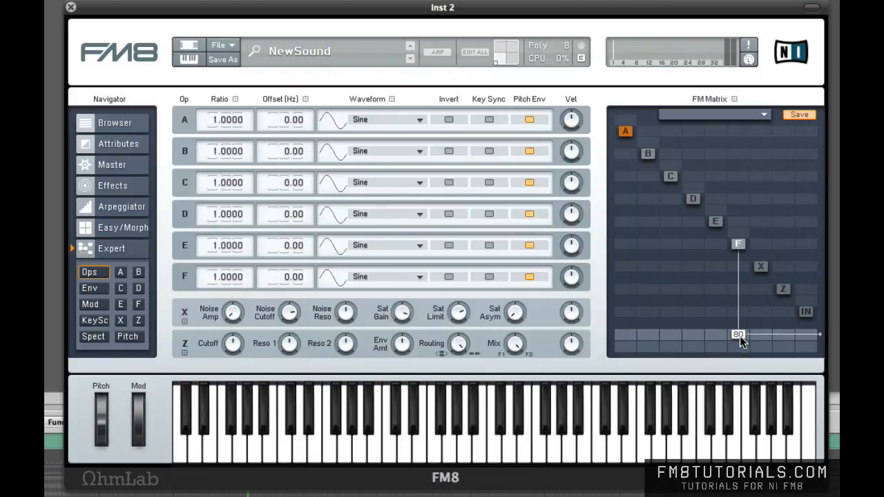
Route operator F to the output at 100 and set the waveforms of operators D and F to Sawtooth
left_click_drag(739, 336, 729, 264)
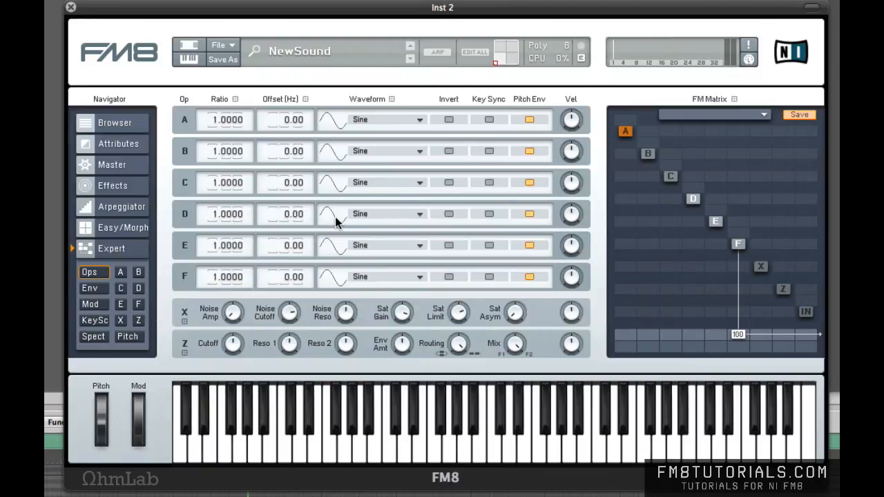
left_click_drag(335, 217, 339, 212)
mouse_move(334, 275)
left_mouse_down()
mouse_move(335, 283)
mouse_move(333, 272)
left_mouse_up()
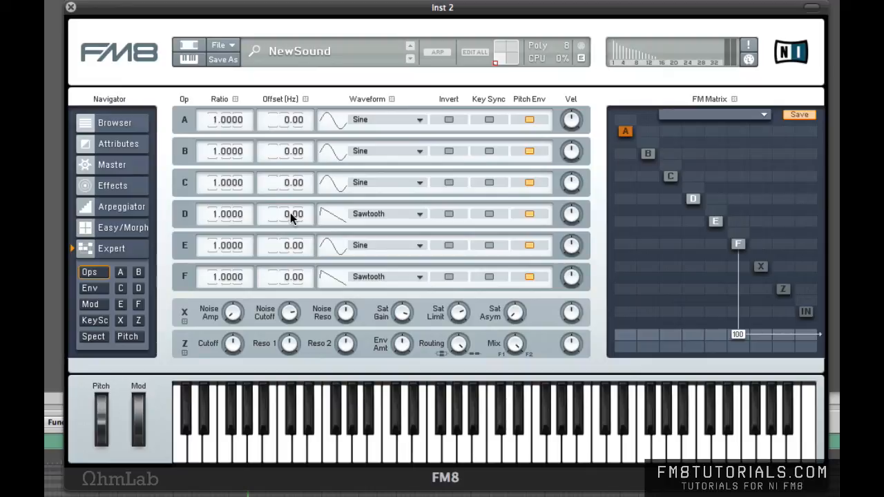
Detune operator D to ratio 0.9998 with a 0.02 Hz offset and modulate operator F with it at 27
left_click(692, 245)
left_click_drag(694, 244, 695, 230)
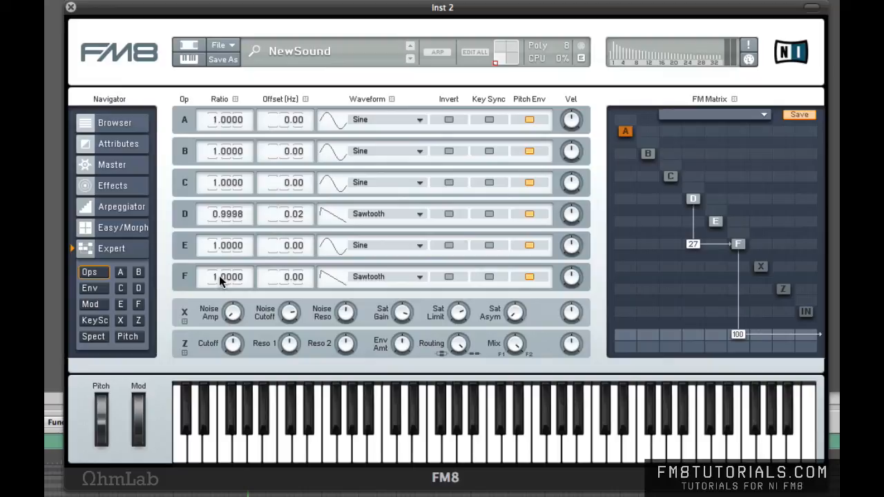
Tune operator F to ratio 0.4998 with a 0.03 Hz offset
left_click_drag(219, 276, 220, 316)
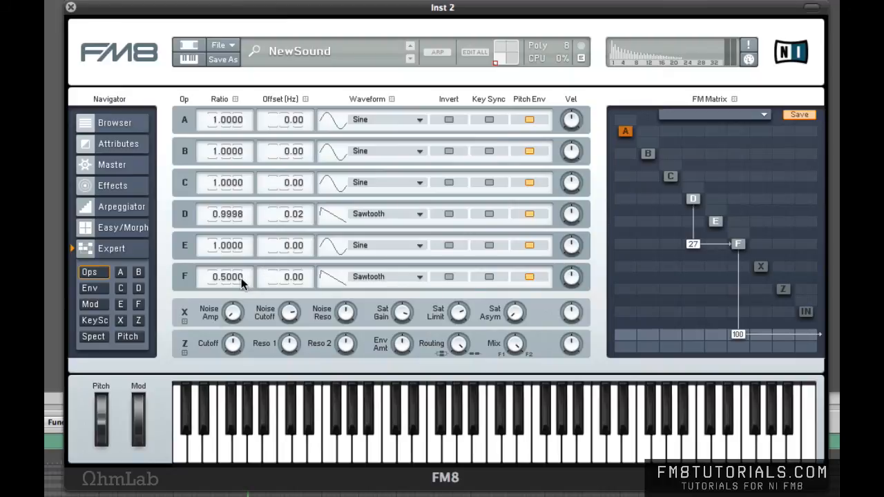
left_click_drag(242, 277, 241, 285)
left_click_drag(307, 283, 301, 279)
Tune operator C to ratio 0.7501 with a 0.04 Hz offset and modulate operator F with it at 31
left_click(670, 177)
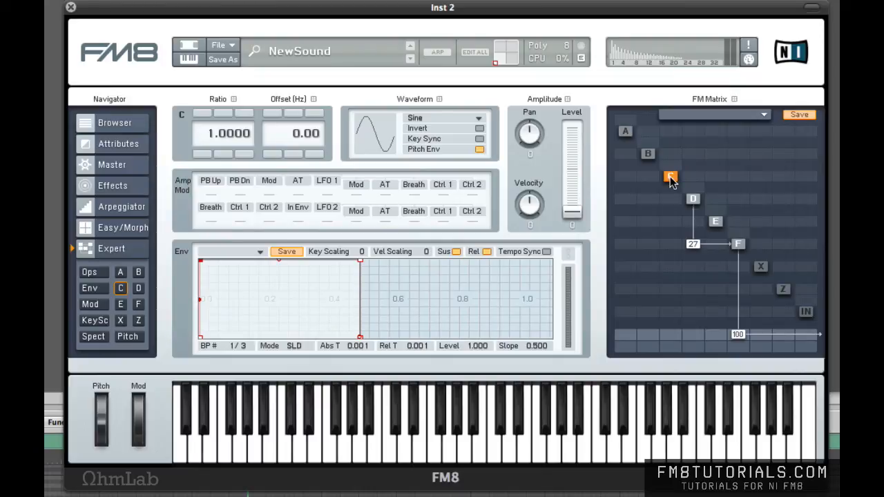
left_click_drag(218, 132, 219, 136)
left_click(219, 152)
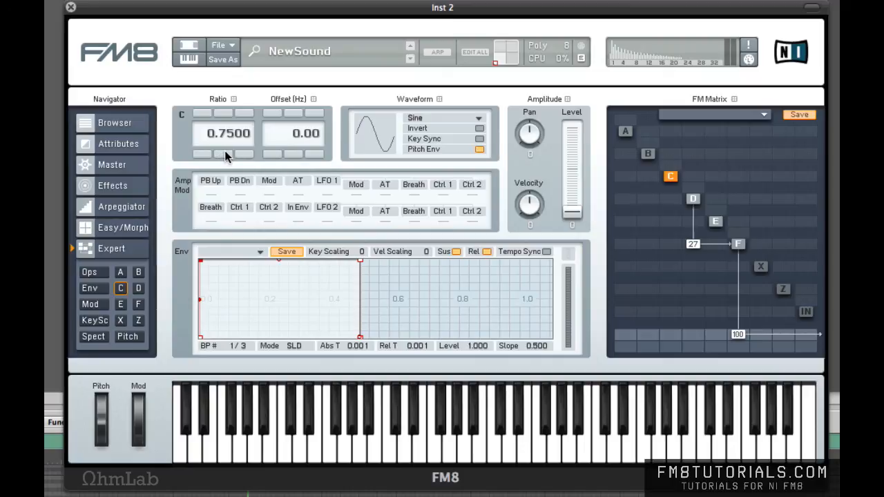
left_click(250, 112)
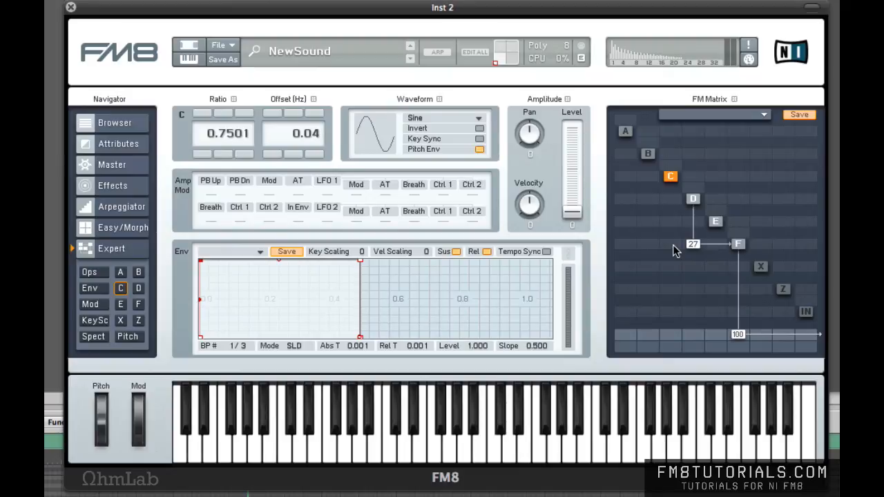
left_click_drag(673, 244, 673, 226)
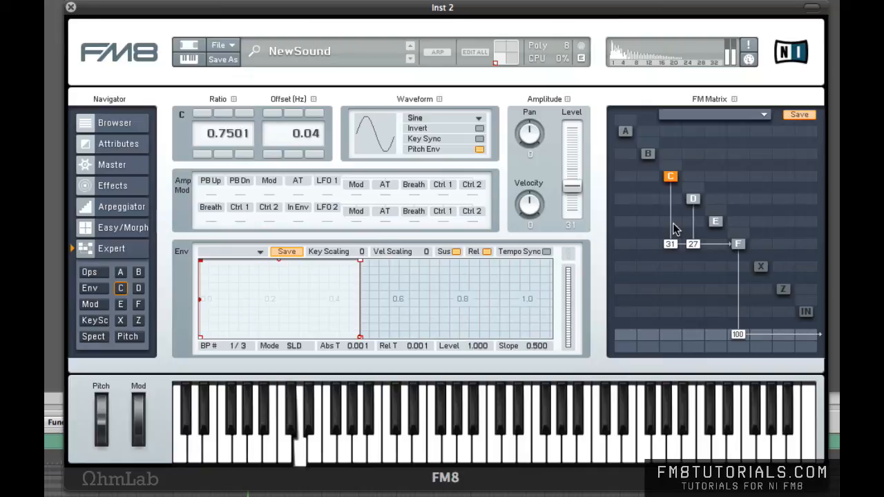
Set operator B's ratio to 0.5000 and route it to the output at 33
left_click(649, 155)
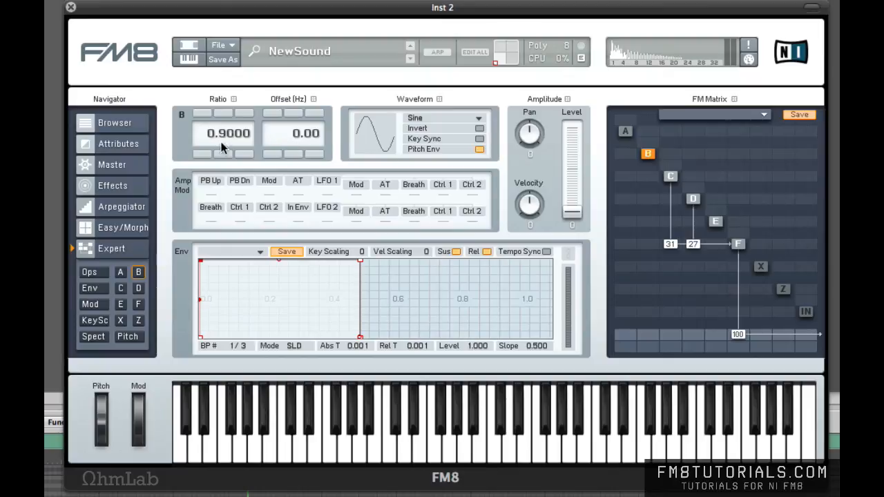
left_click_drag(221, 147, 221, 166)
left_click_drag(219, 165, 219, 173)
left_click(646, 334)
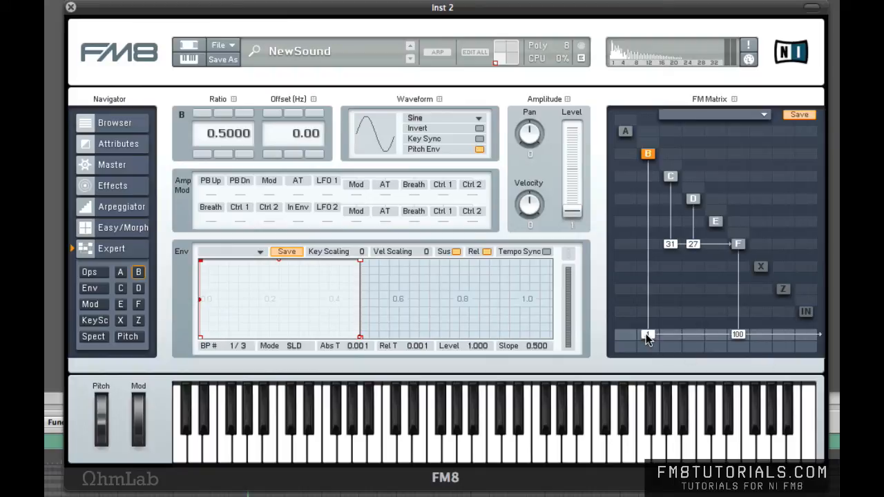
left_click_drag(645, 334, 652, 311)
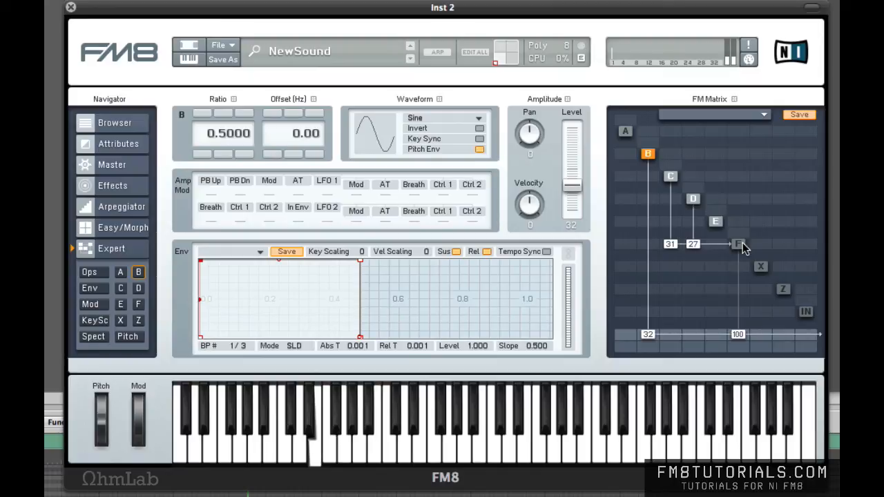
left_click_drag(648, 334, 652, 335)
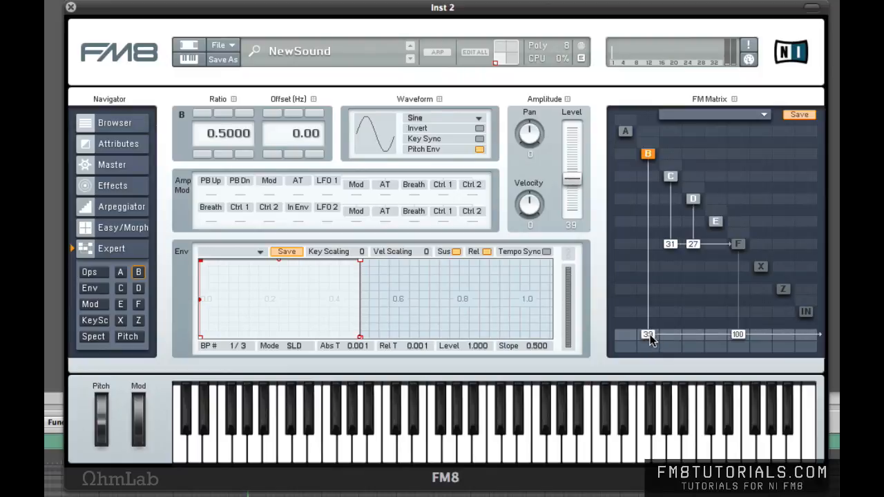
left_click_drag(650, 334, 652, 339)
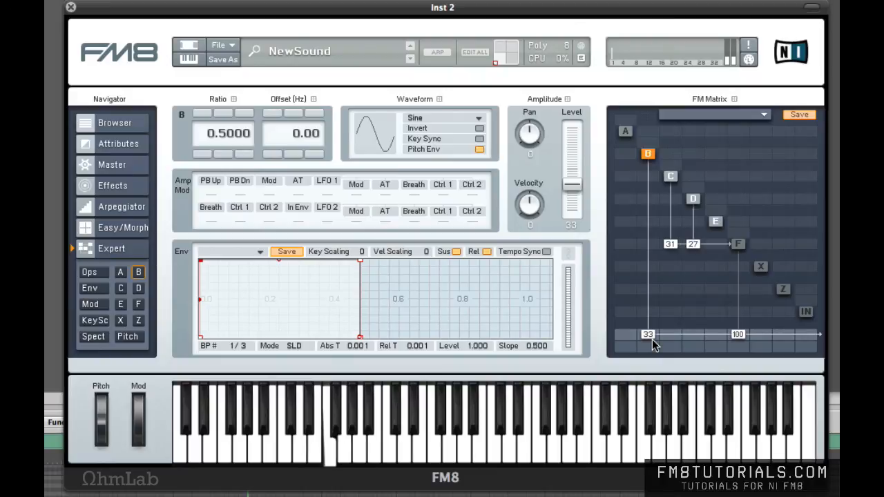
Turn operator F back on and modulate operator D with operator E at 30
left_click(739, 246)
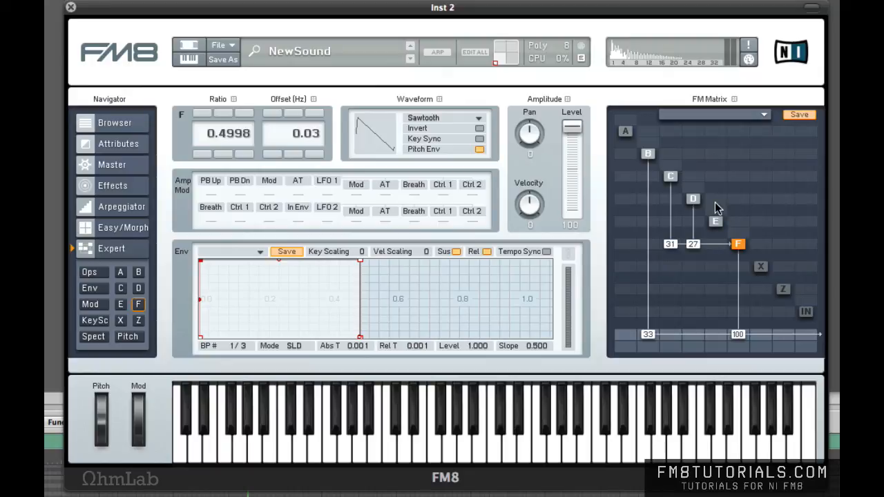
left_click_drag(715, 201, 722, 196)
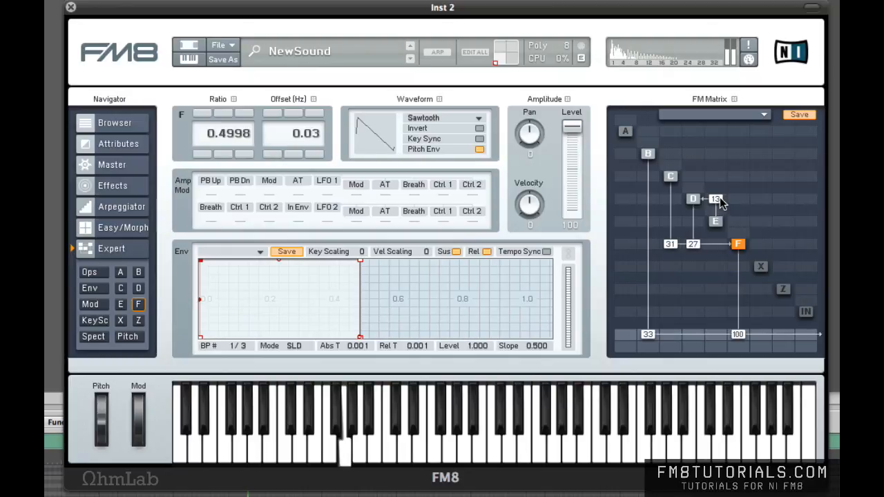
scroll(720, 199, "up", 7)
scroll(720, 199, "up", 11)
scroll(719, 196, "up", 2)
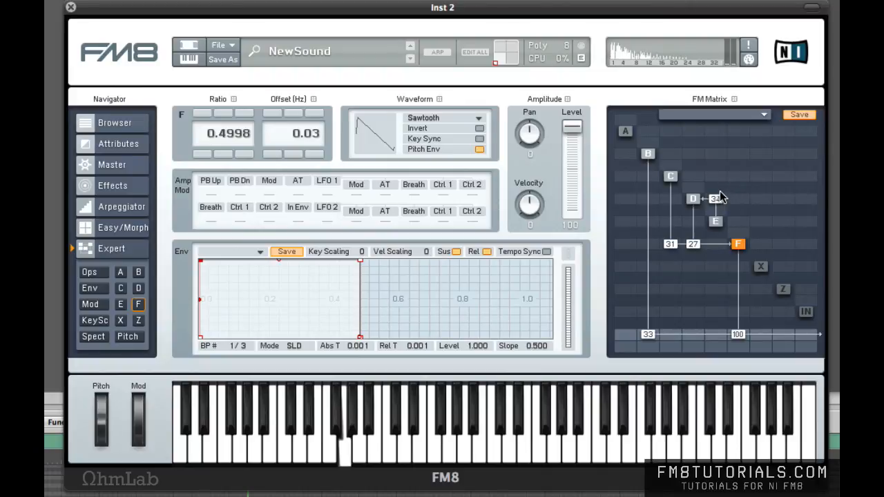
scroll(720, 199, "down", 2)
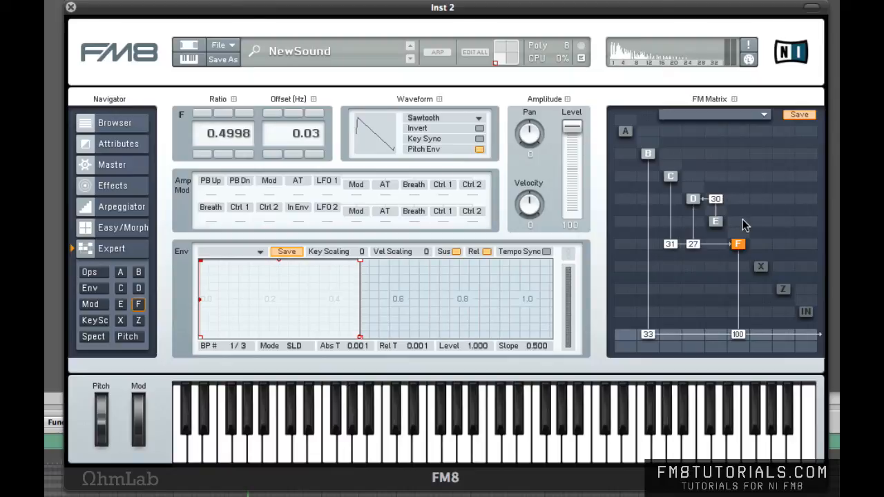
Enable Key Sync for operators B, C, D, E and F
left_click(98, 274)
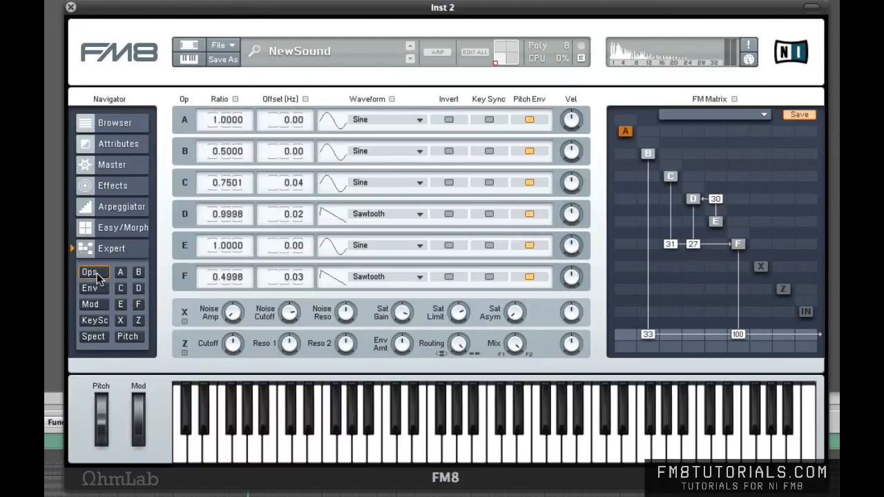
left_click(489, 151)
left_click(490, 182)
left_click(490, 277)
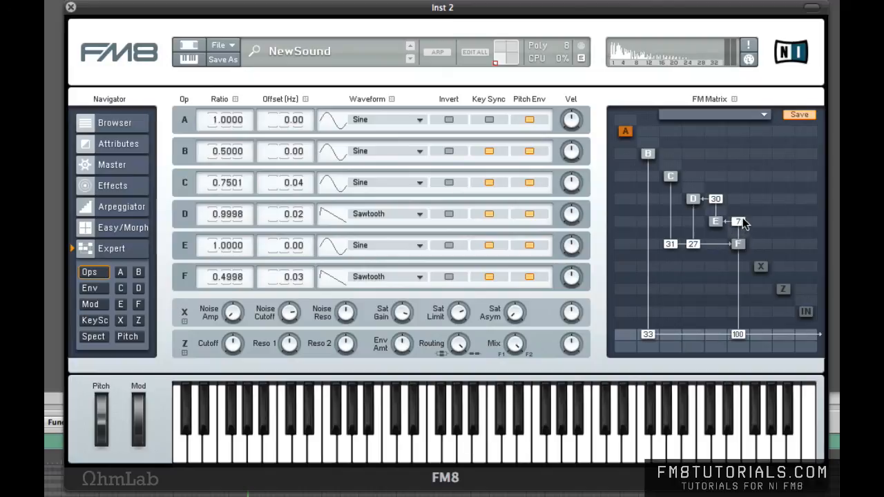
Modulate operator E with operator F at 11 and tune operator E to ratio 0.0001 with a 0.03 Hz offset
left_click_drag(742, 220, 743, 216)
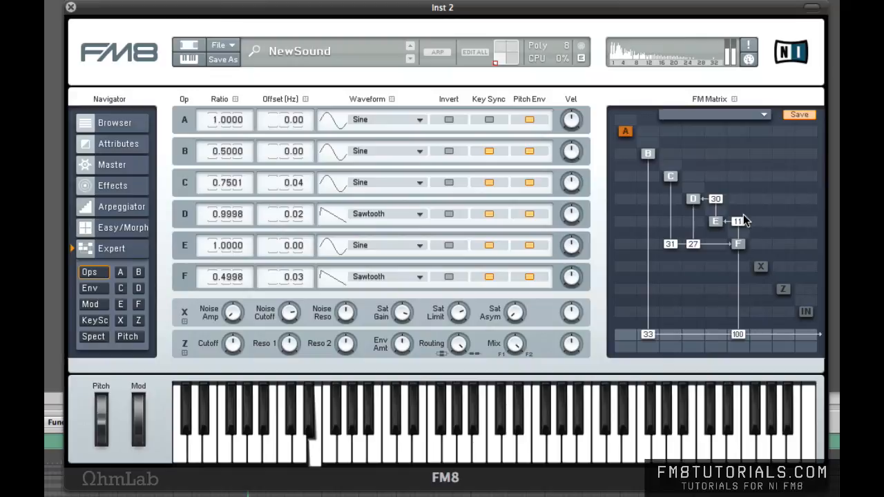
left_click(718, 222)
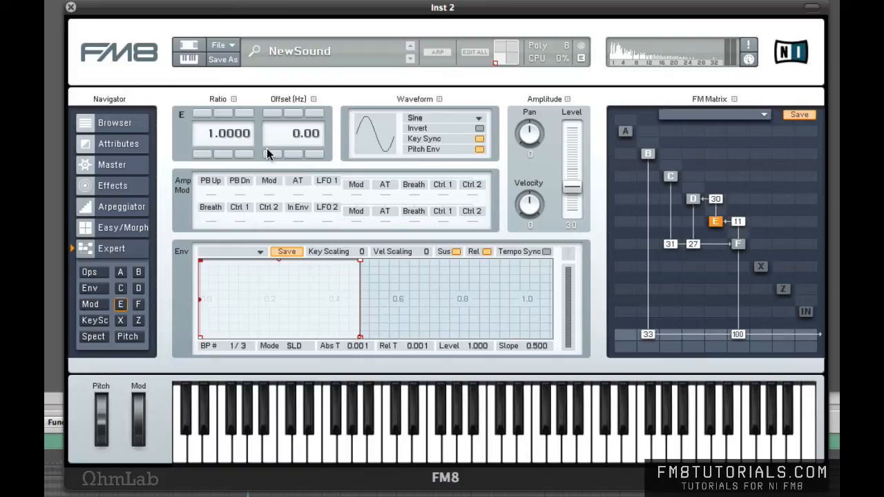
left_click(201, 155)
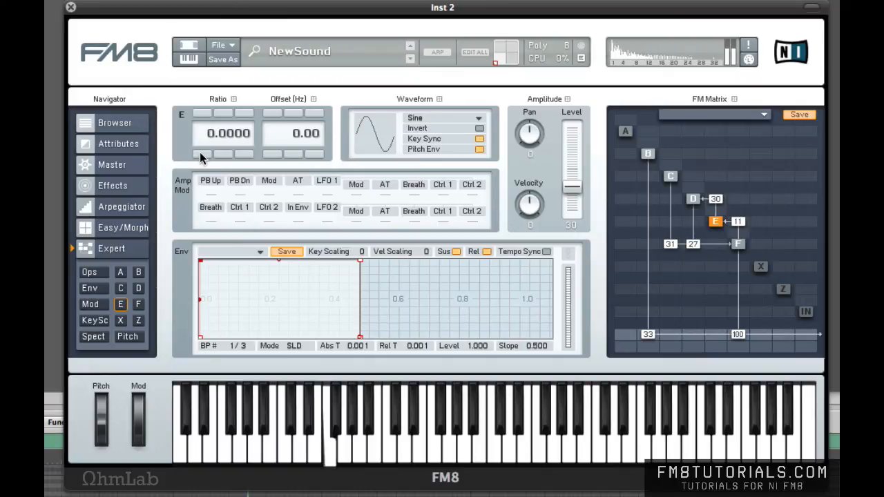
left_click(243, 113)
left_click(314, 113)
Route operator F into filter operator Z at 100 and send Z to the output at 100
left_click(88, 274)
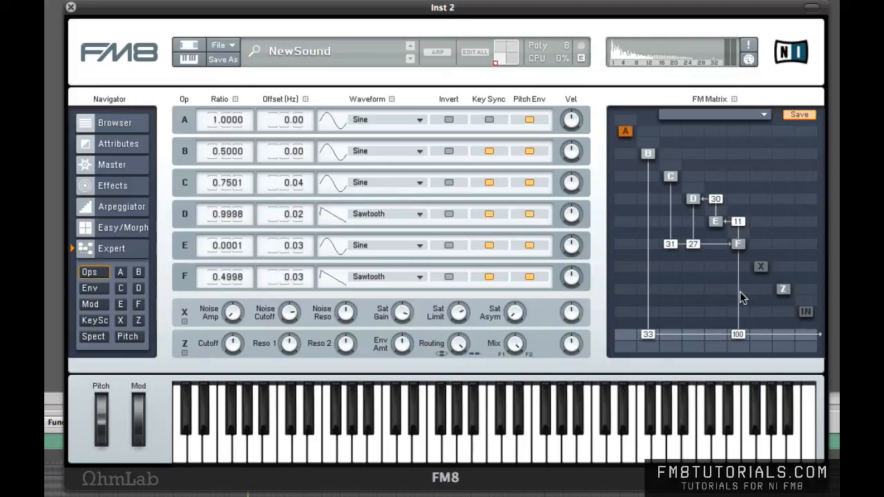
left_click_drag(740, 291, 741, 137)
left_click(784, 333)
Set the filter cutoff of operator Z to 34
left_click(786, 290)
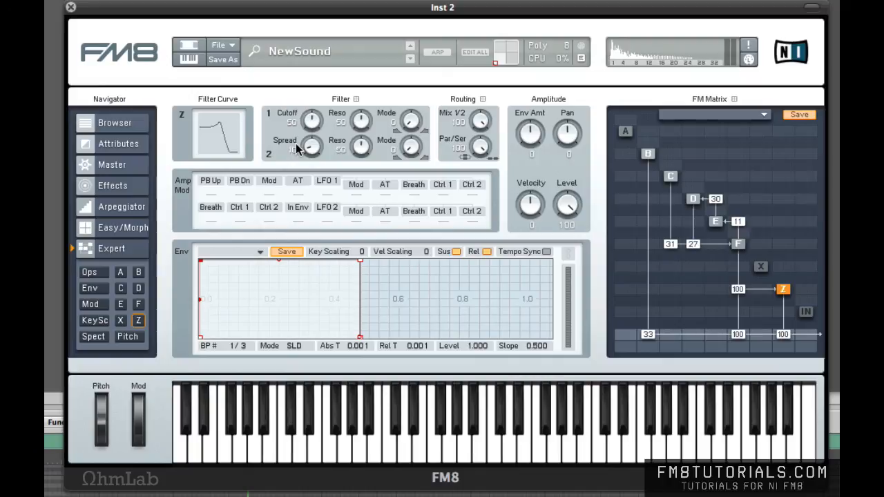
left_click_drag(308, 124, 311, 138)
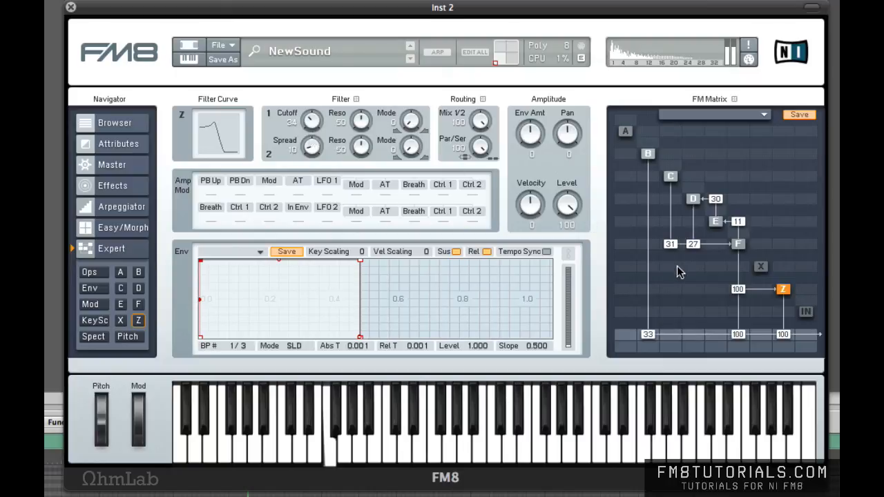
Remove the direct output routings of operators F and B, leaving only Z routed to the output
double_click(740, 335)
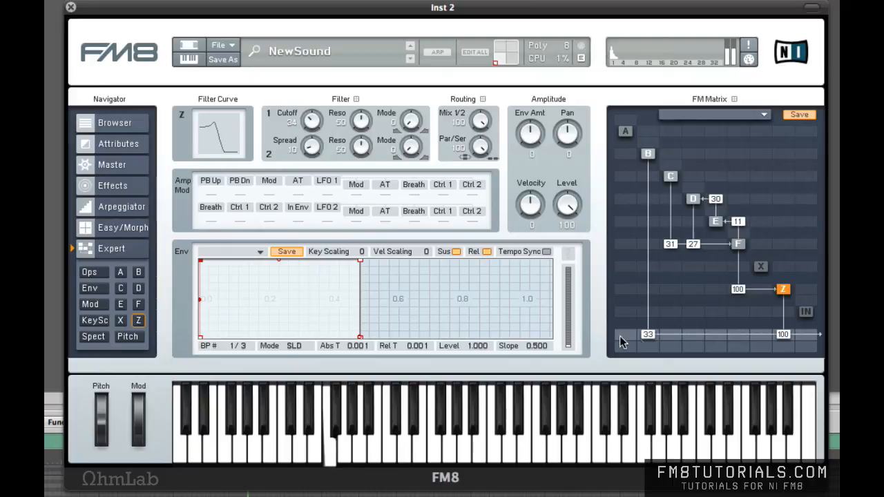
double_click(649, 334)
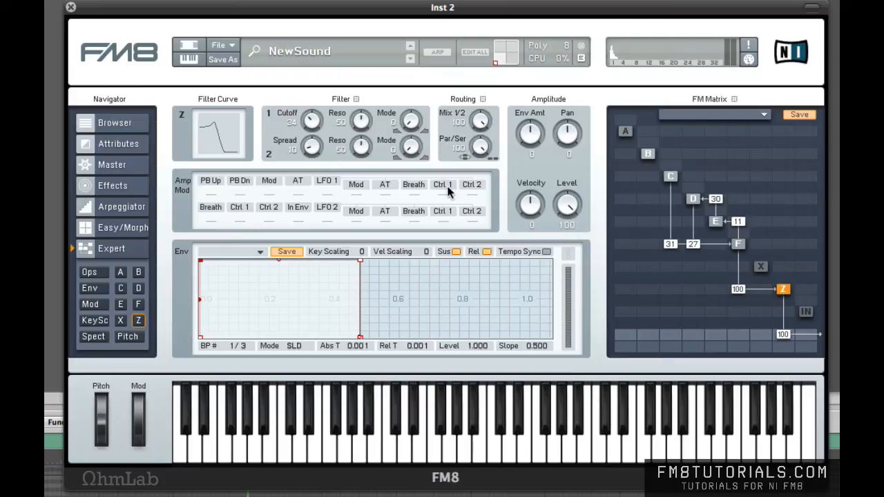
Set operator Z's filter resonances to 0, the spread to 40, the first mode to 37 and the second mode to 5
left_click_drag(361, 130, 367, 197)
mouse_move(363, 125)
left_mouse_down()
mouse_move(363, 101)
mouse_move(362, 134)
left_mouse_up()
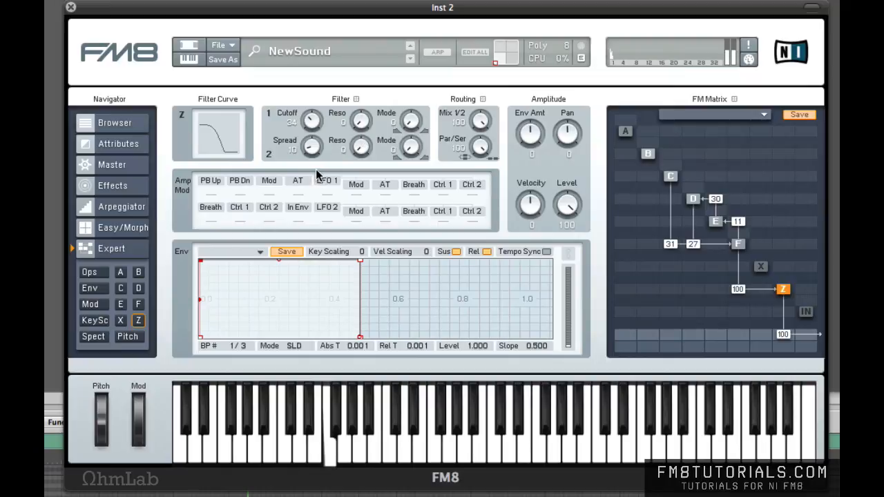
left_click_drag(315, 152, 318, 129)
left_click_drag(409, 121, 408, 87)
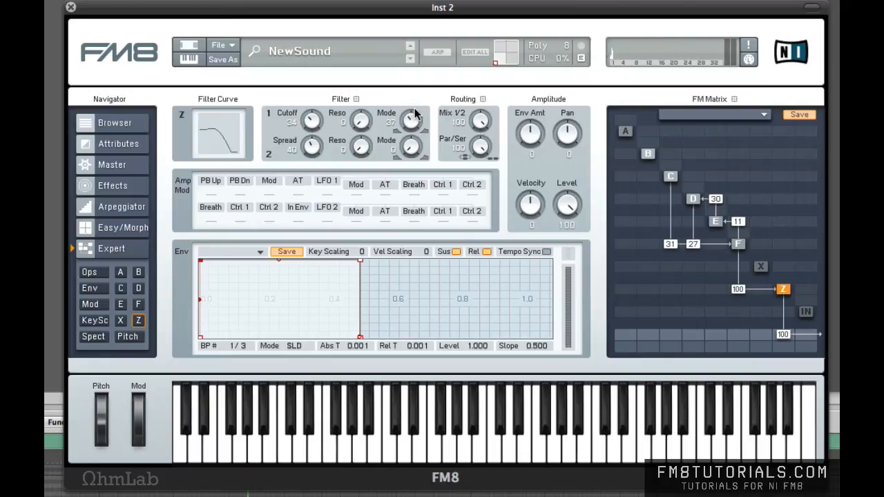
mouse_move(413, 147)
left_mouse_down()
mouse_move(416, 153)
mouse_move(412, 132)
mouse_move(413, 154)
mouse_move(412, 143)
left_mouse_up()
Restore the direct output routings of operator F at 100 and operator B at 33
left_click(737, 334)
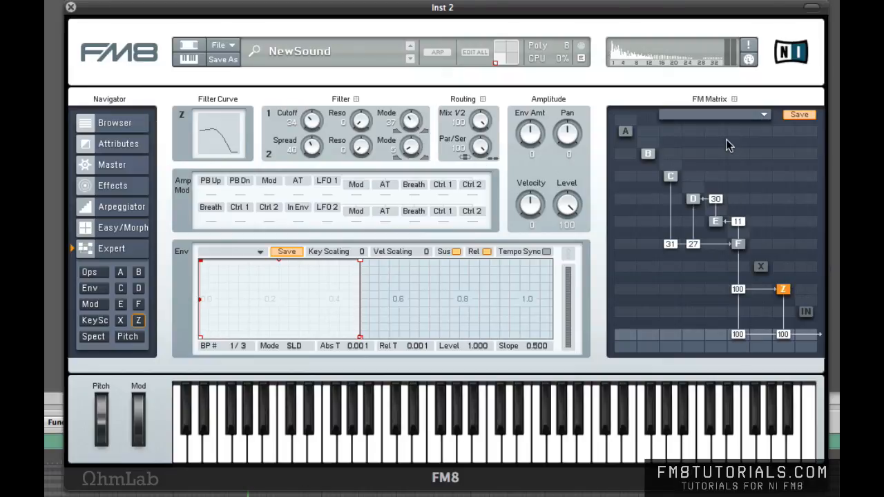
left_click_drag(649, 335, 652, 308)
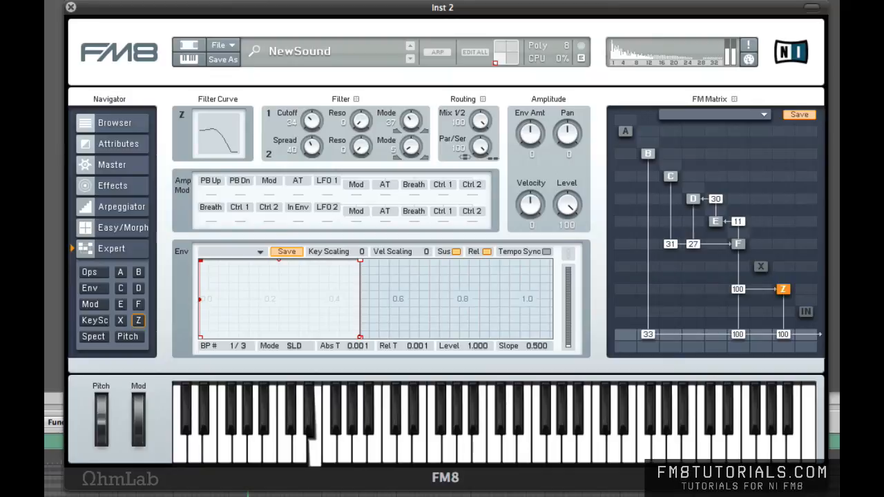
Switch the master polyphony to Mono and set unison to 3 voices with a detune of 45
left_click(95, 276)
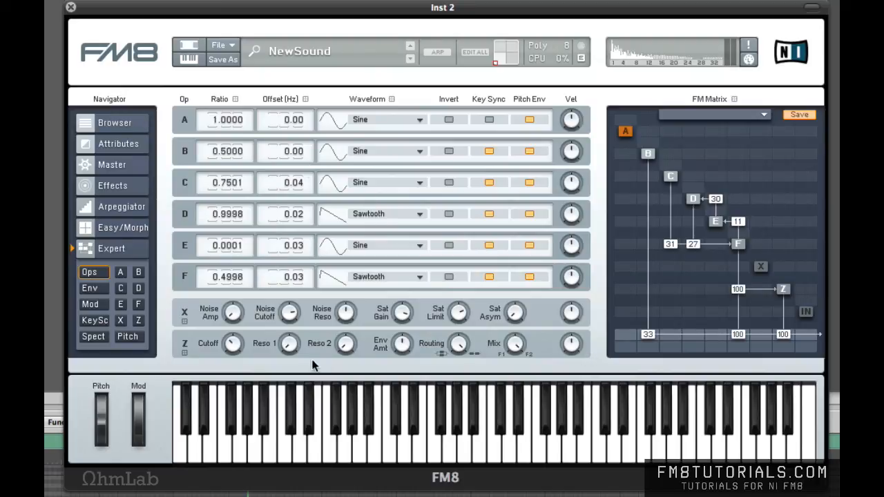
left_click(125, 167)
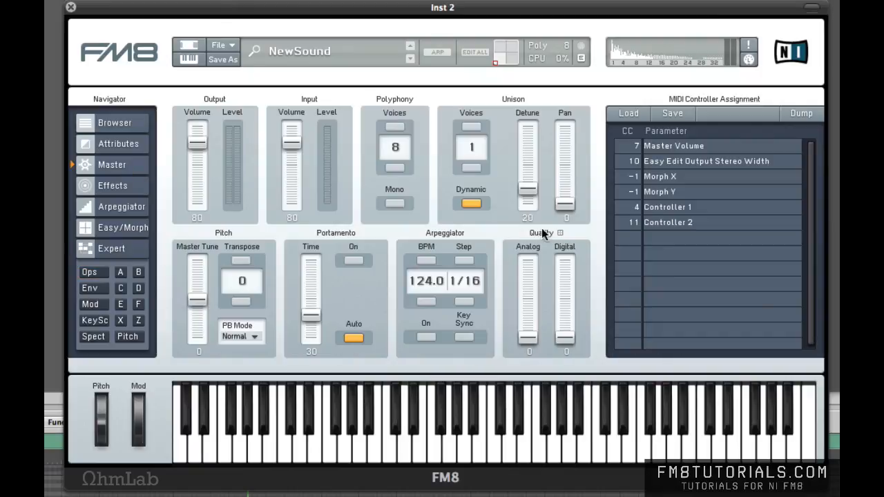
left_click(395, 204)
left_click(471, 127)
left_click(471, 127)
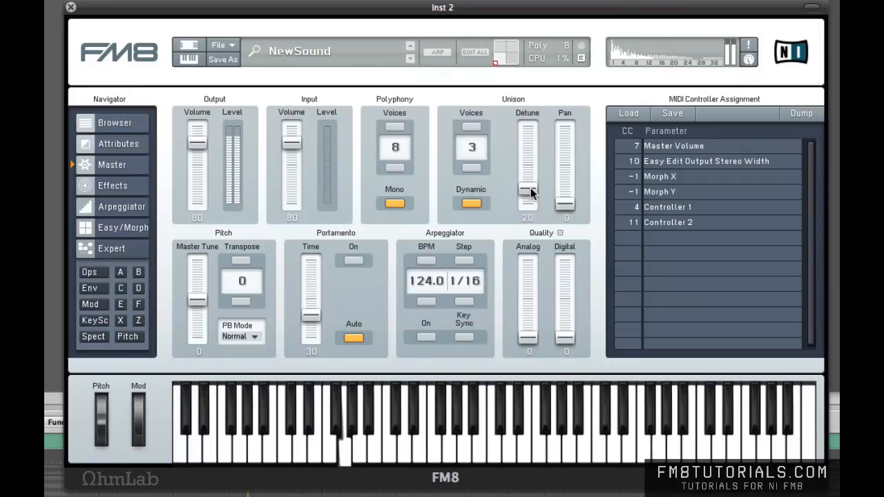
left_click_drag(530, 188, 534, 160)
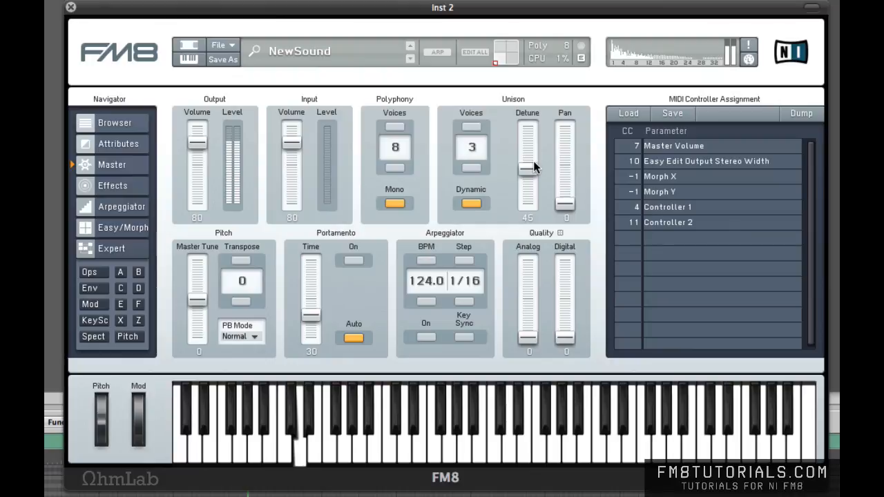
Set the unison pan to 27 and enable portamento with a time of 60, keeping its Auto mode on
left_click_drag(575, 199, 568, 178)
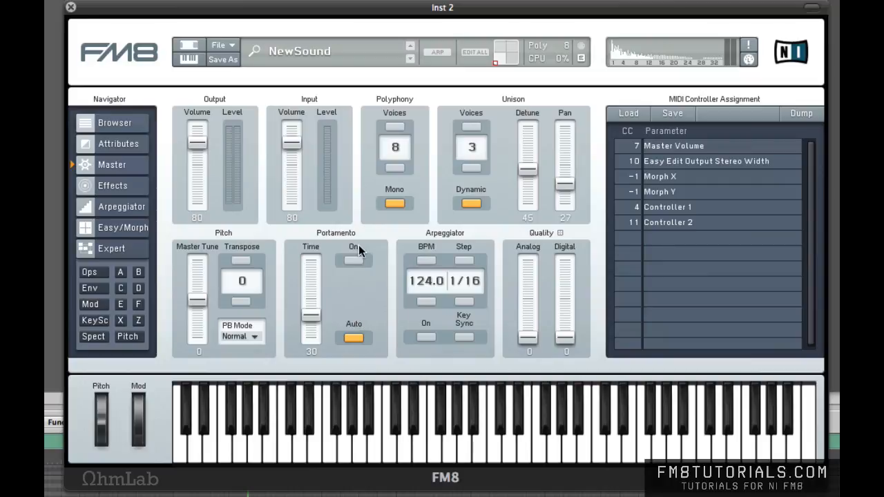
left_click(350, 259)
left_click_drag(311, 316, 318, 283)
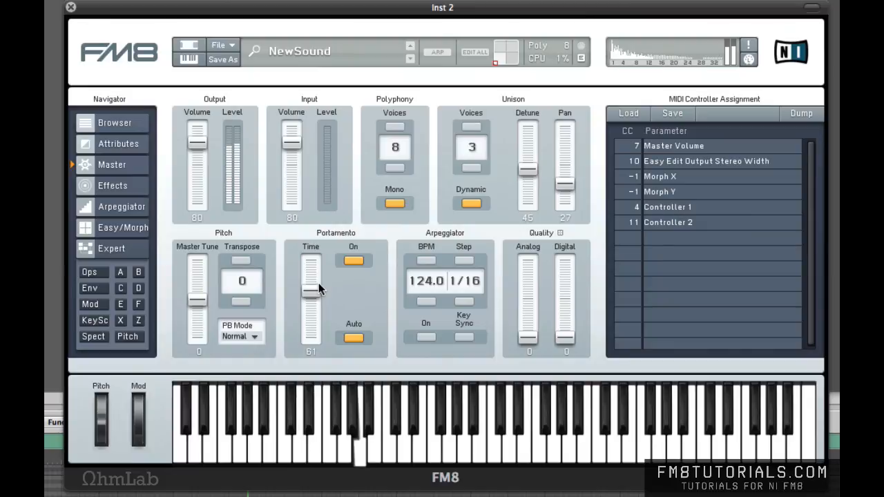
left_click_drag(318, 283, 319, 283)
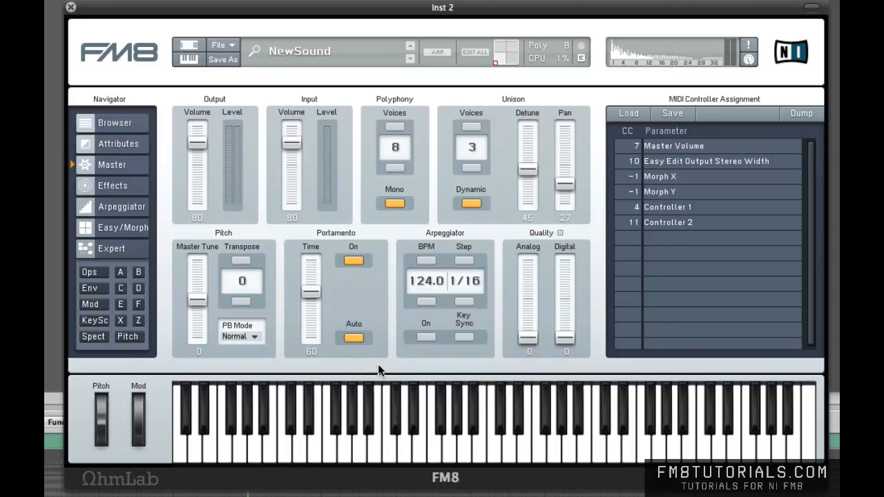
left_click(354, 337)
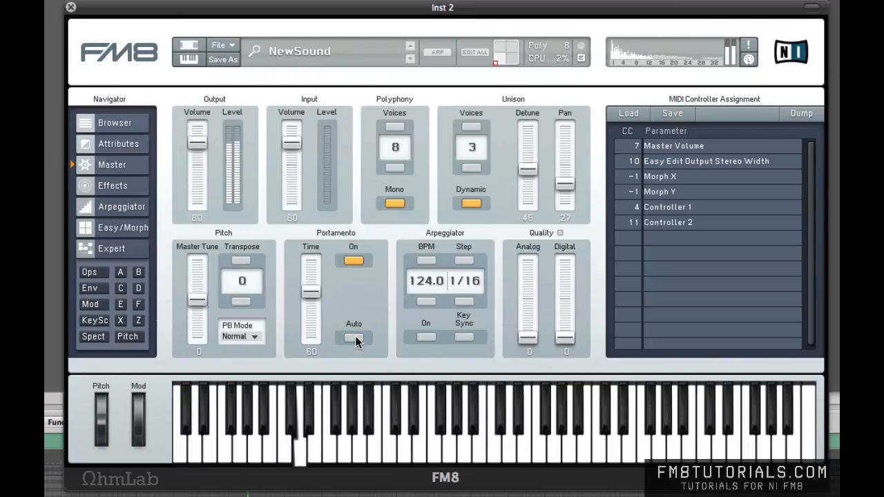
left_click(354, 338)
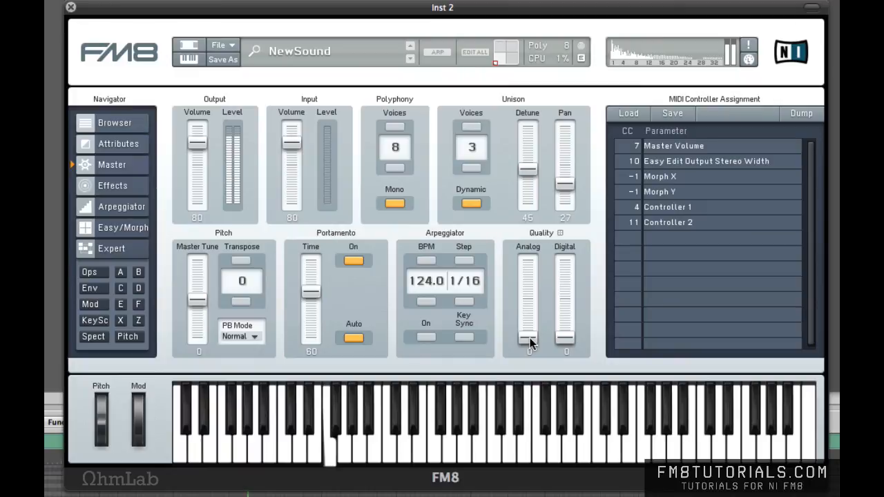
Set the analog quality to 28 and the digital quality to 19 in the master settings
left_click_drag(531, 341, 533, 310)
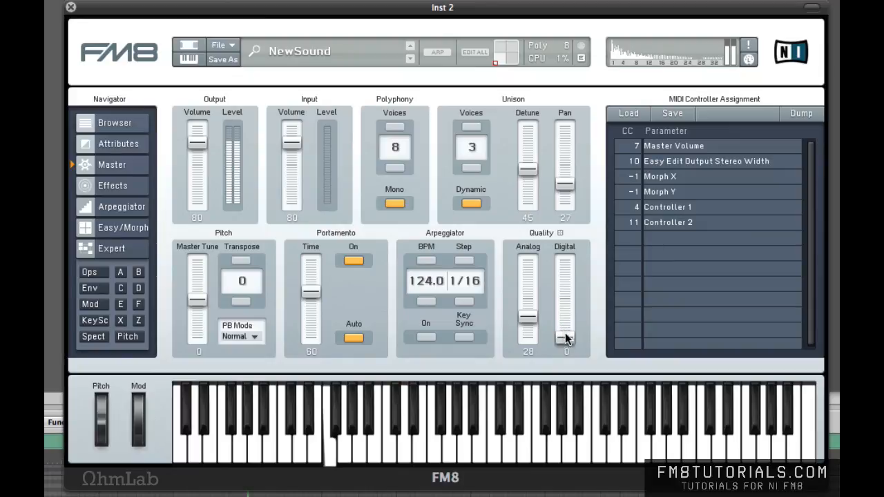
mouse_move(566, 337)
left_mouse_down()
mouse_move(568, 310)
mouse_move(568, 322)
left_mouse_up()
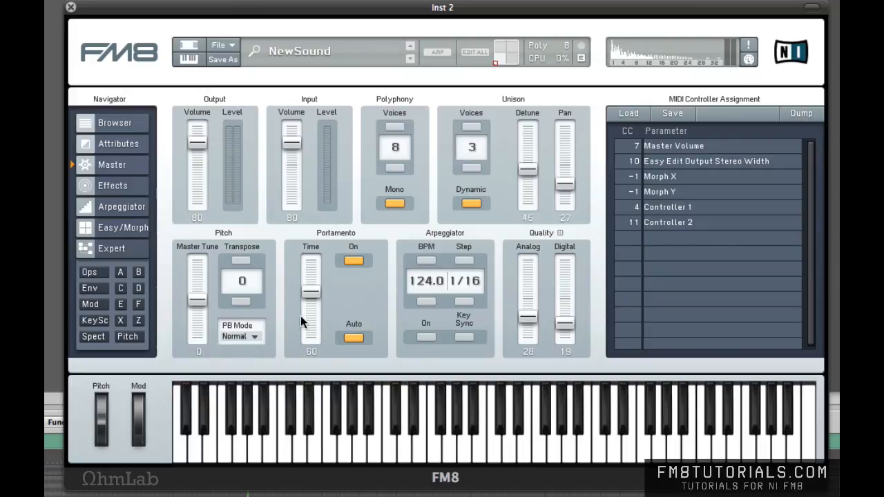
Add an Overdrive effect with drive 69, tone 100, bass 60 and volume 55
left_click(115, 187)
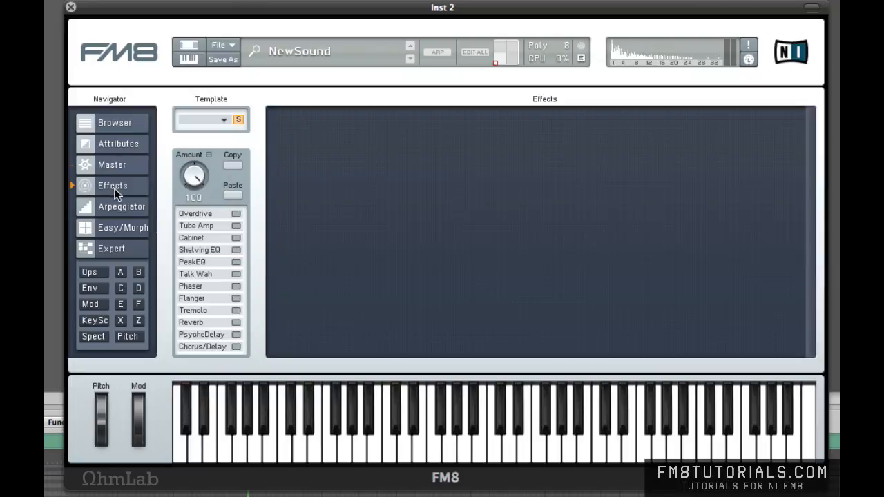
left_click(237, 215)
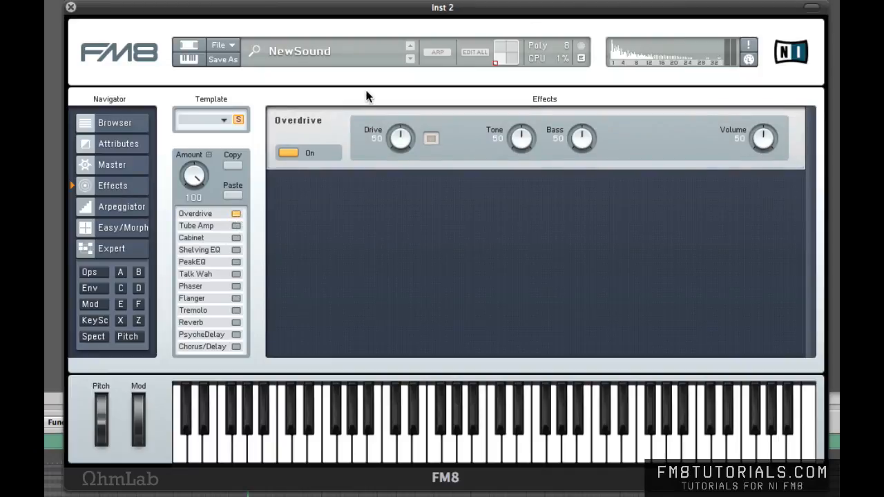
left_click_drag(403, 142, 403, 119)
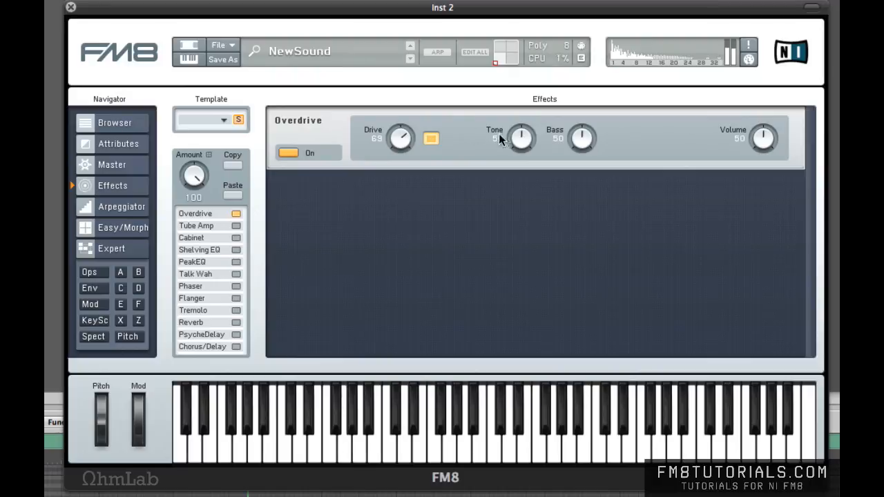
left_click_drag(519, 140, 512, 6)
left_click_drag(406, 141, 407, 142)
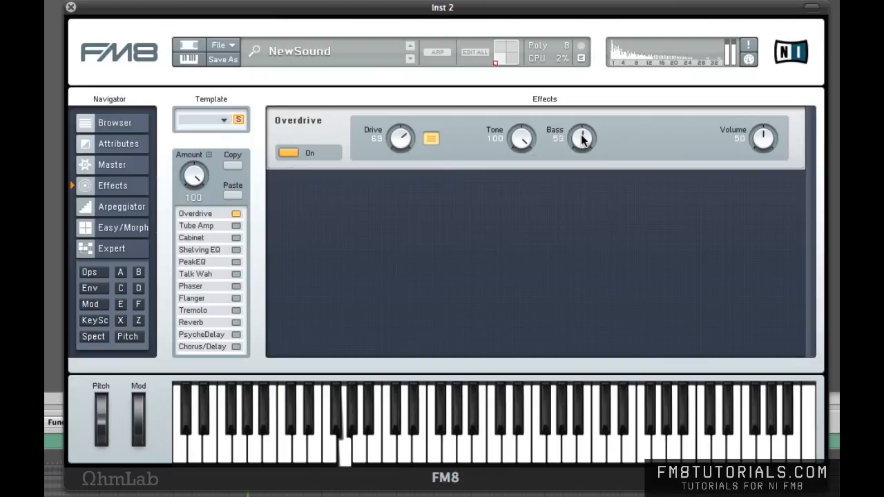
left_click_drag(583, 135, 582, 137)
left_click_drag(772, 145, 771, 138)
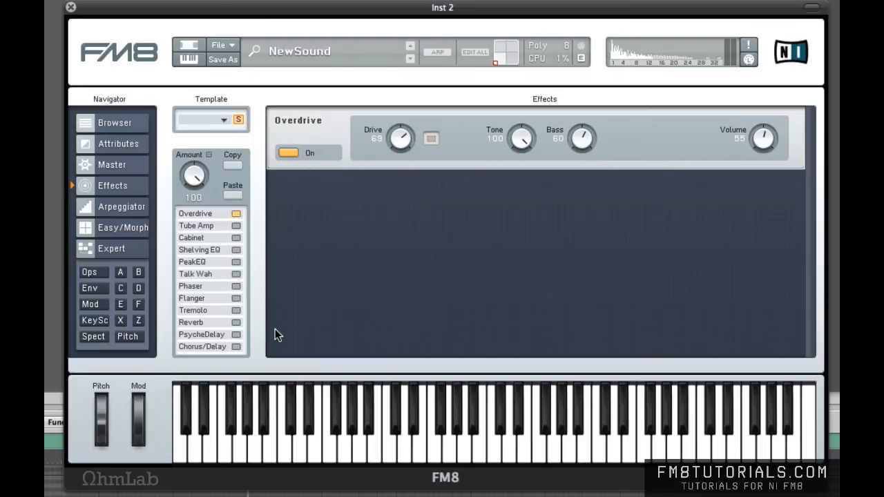
Add the Shelving EQ and Peak EQ effects and slightly boost the Shelving EQ's low end and extreme highs
left_click(236, 250)
left_click(236, 262)
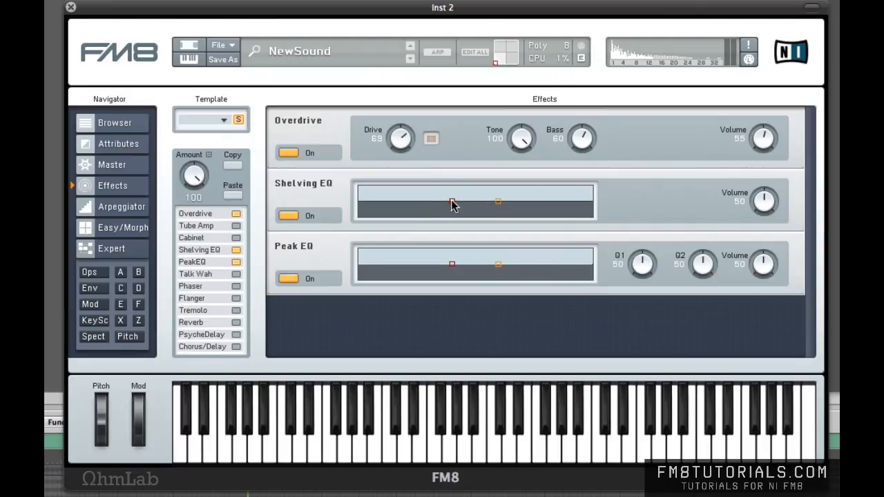
left_click_drag(453, 202, 424, 201)
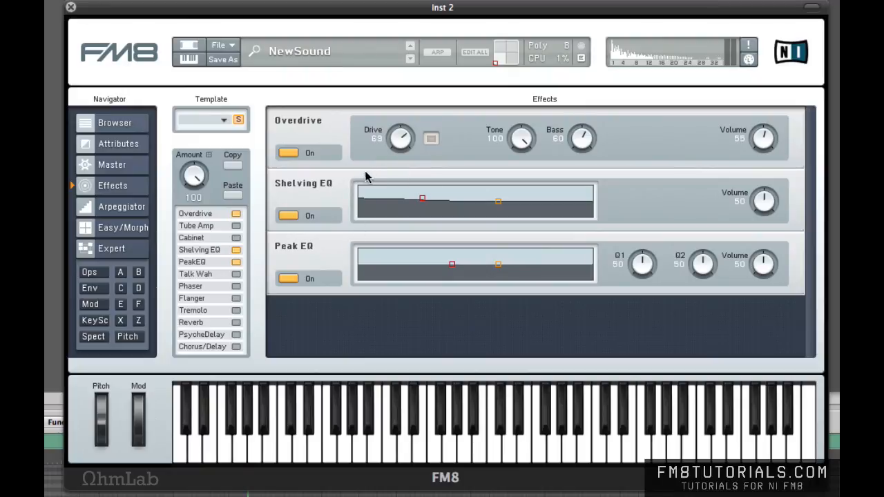
left_click_drag(499, 201, 591, 200)
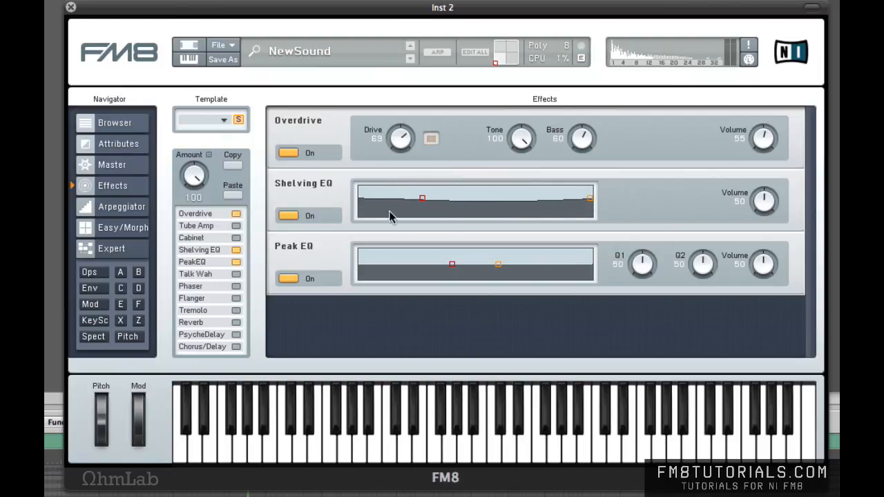
Shape the Peak EQ curve with a slight low-frequency boost and a small dip in the low mids
left_click_drag(453, 266, 391, 263)
left_click_drag(500, 269, 446, 270)
left_click_drag(444, 272, 452, 273)
left_click_drag(390, 260, 393, 260)
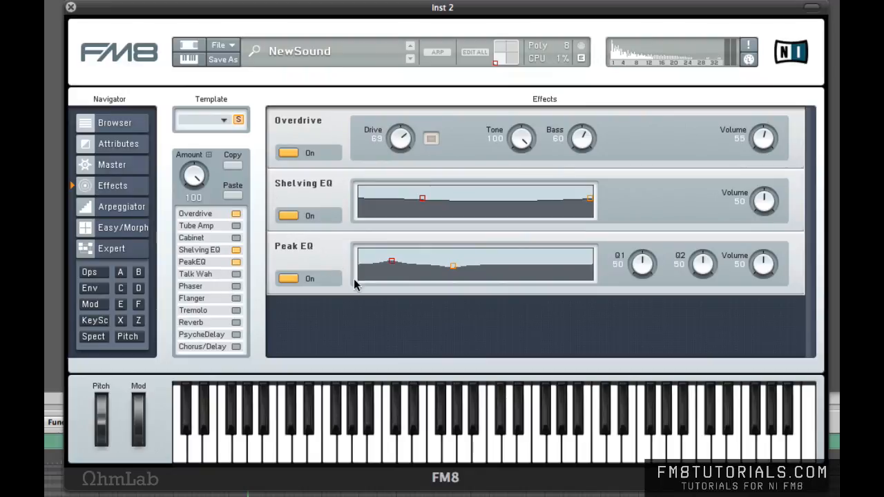
Add a Reverb effect with time 30, bright 64, treble 60 and dry/wet 11
left_click(236, 322)
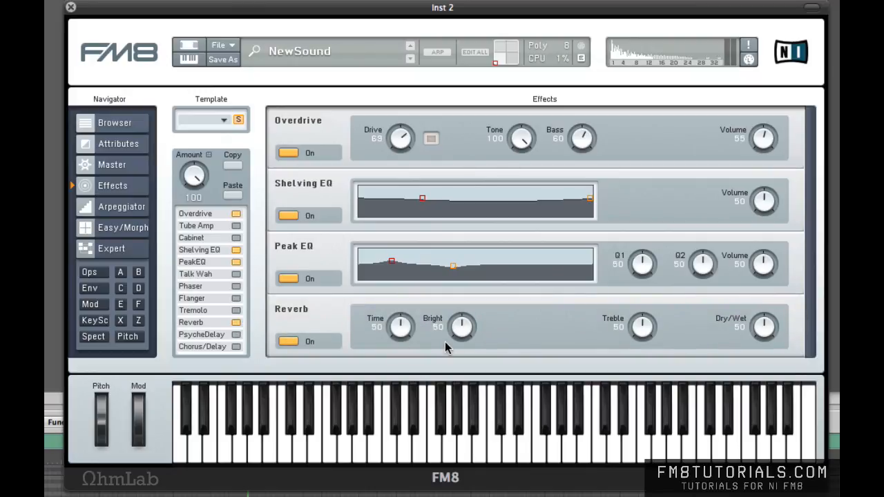
left_click_drag(399, 325, 412, 349)
left_click_drag(460, 326, 464, 319)
mouse_move(645, 333)
left_mouse_down()
mouse_move(644, 319)
mouse_move(661, 323)
left_mouse_up()
left_click_drag(772, 342, 772, 368)
Switch the Reverb off for comparison, re-enable it and raise its treble slightly
left_click(302, 342)
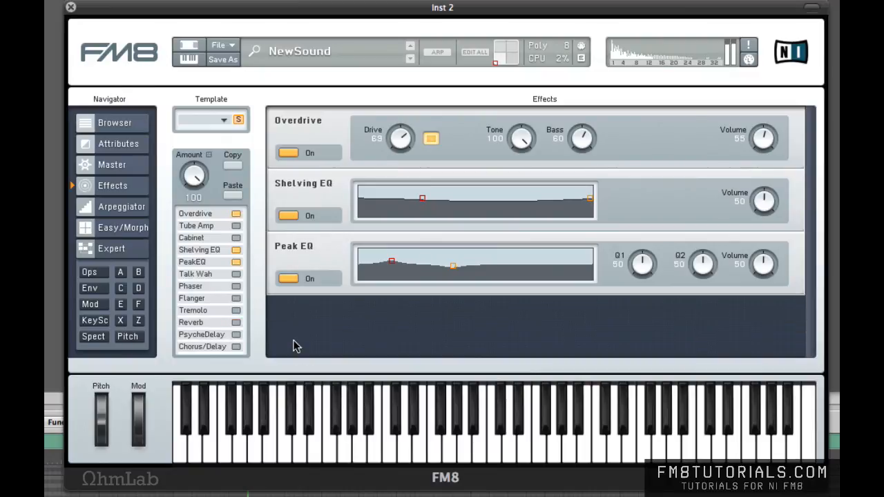
left_click(237, 324)
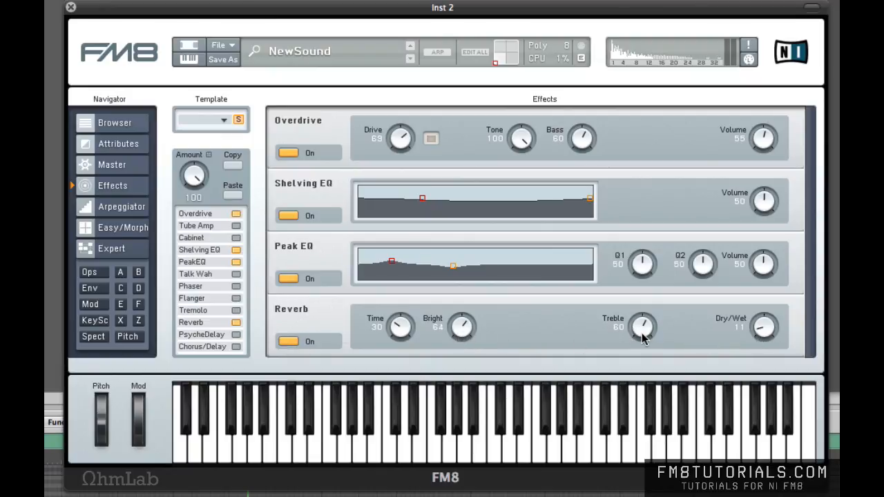
left_click_drag(642, 334, 642, 332)
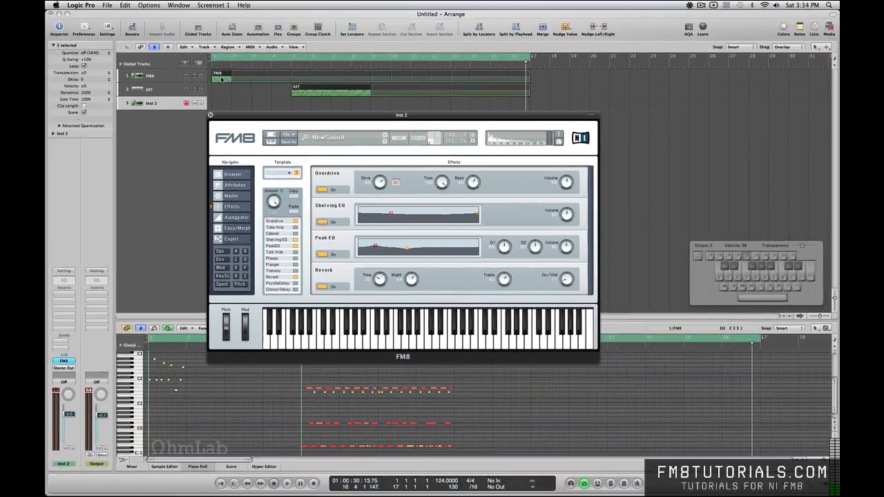
Copy the FM8 region onto the Inst 2 track and audition it with the KIT drums from bar 5
left_click_drag(202, 56, 223, 103)
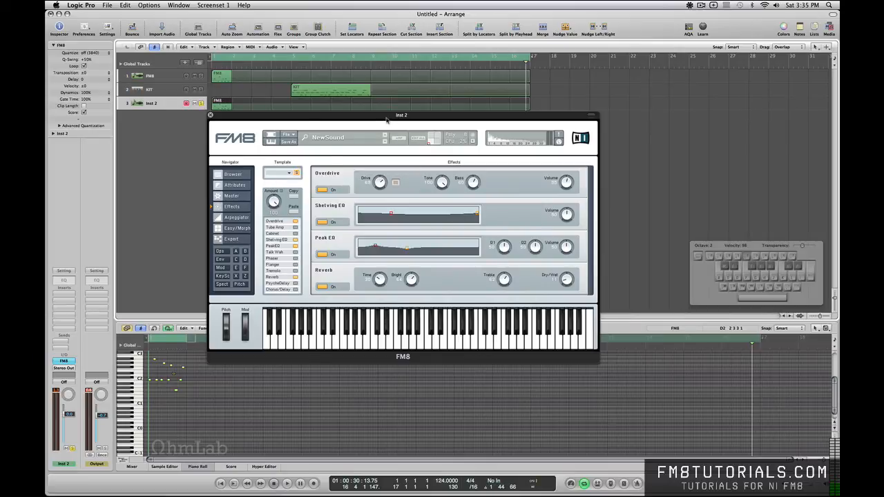
key("space")
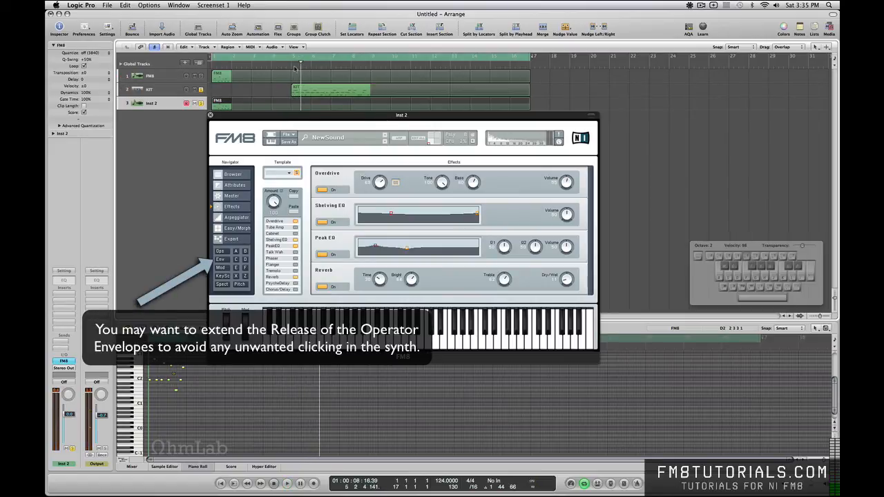
double_click(291, 66)
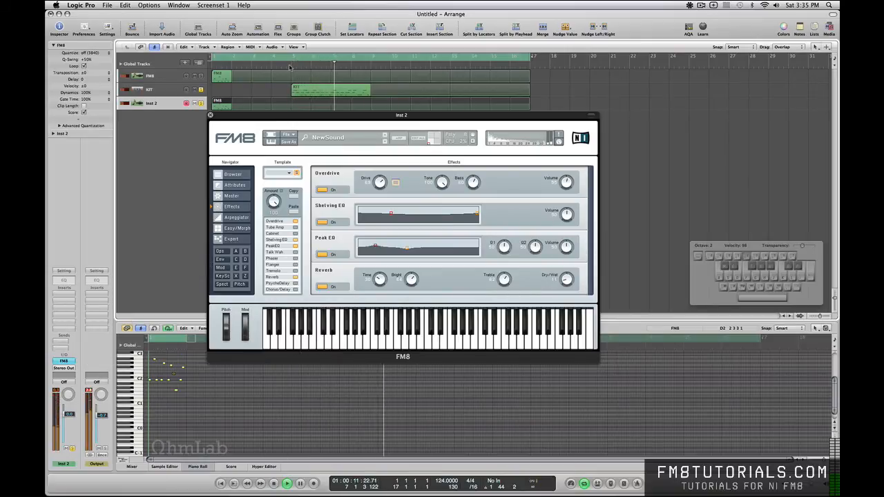
key("space")
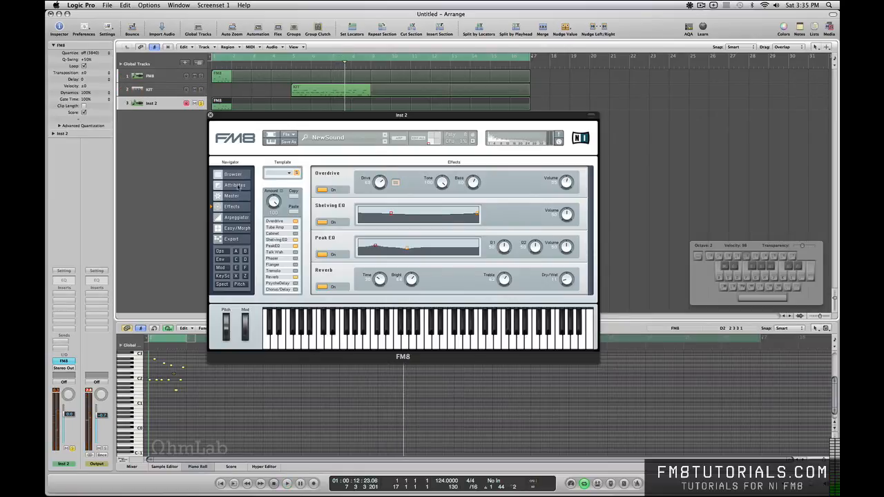
Open the synth's Master settings page
left_click(236, 197)
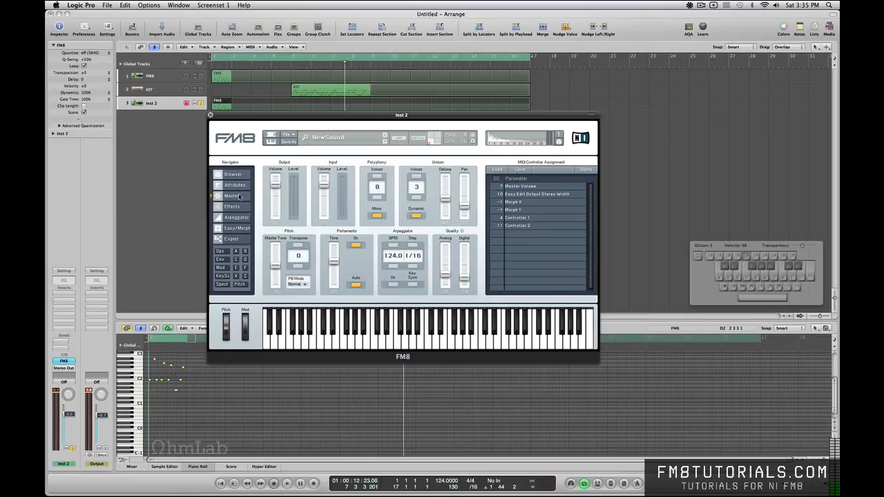